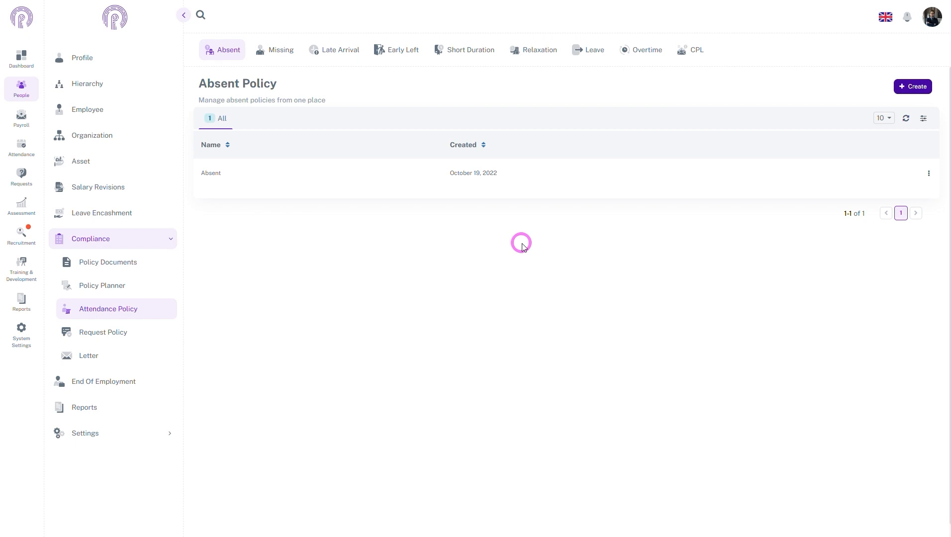
# Step: Open the deduction types in the People policy management settings
pyautogui.click(114, 432)
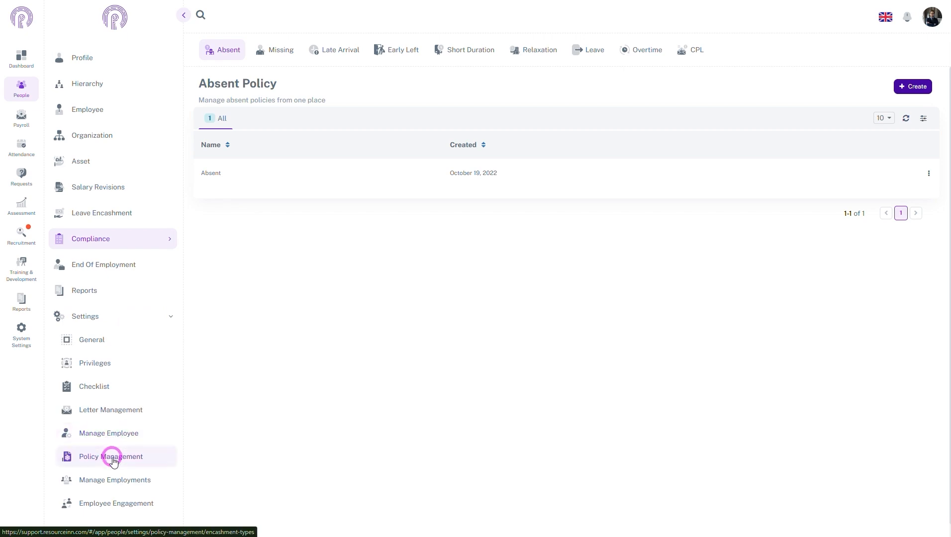
pyautogui.click(111, 457)
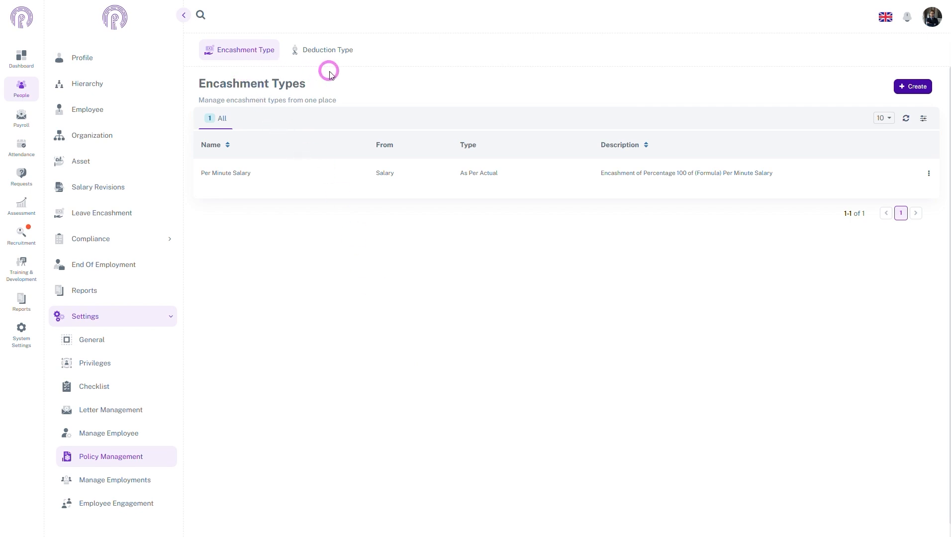
pyautogui.click(310, 49)
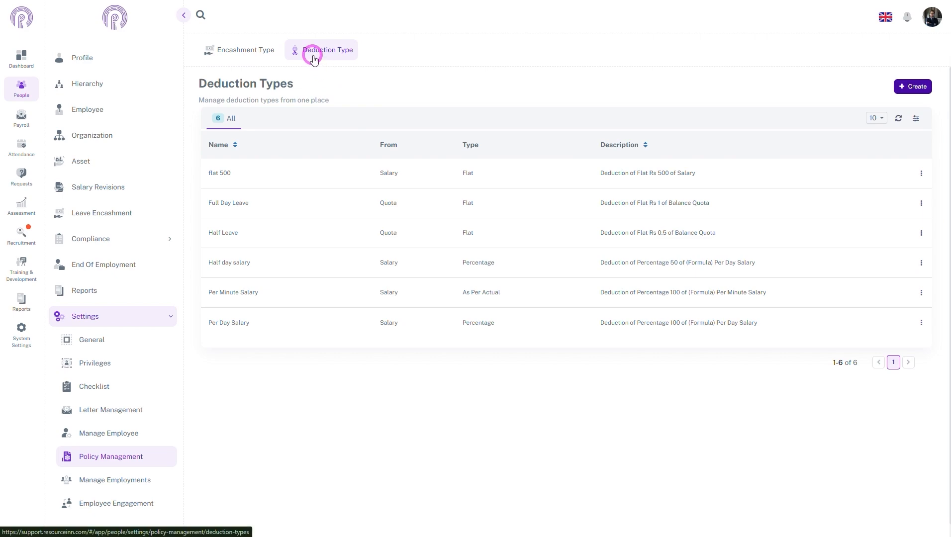
# Step: Start a new deduction type named "Per Minute Salary" and set its form to Salary
pyautogui.click(911, 94)
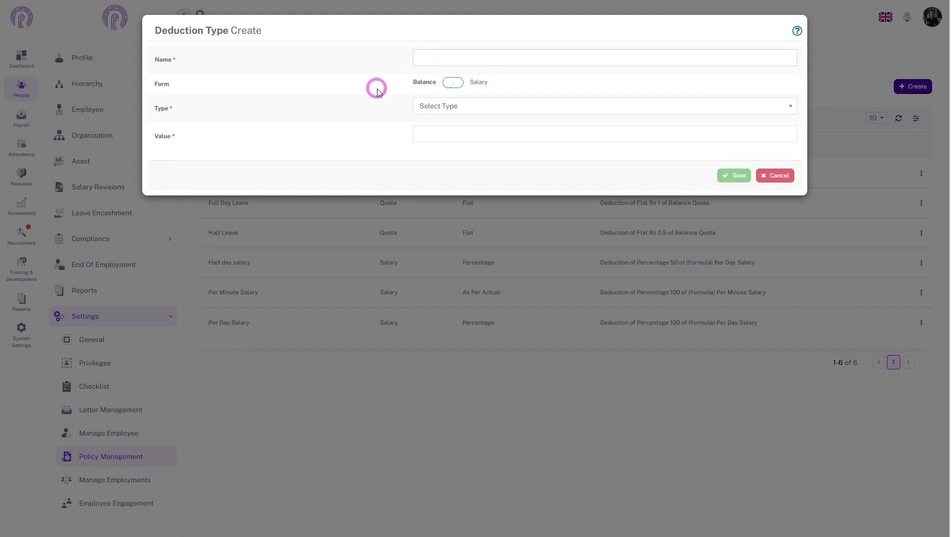
pyautogui.click(434, 55)
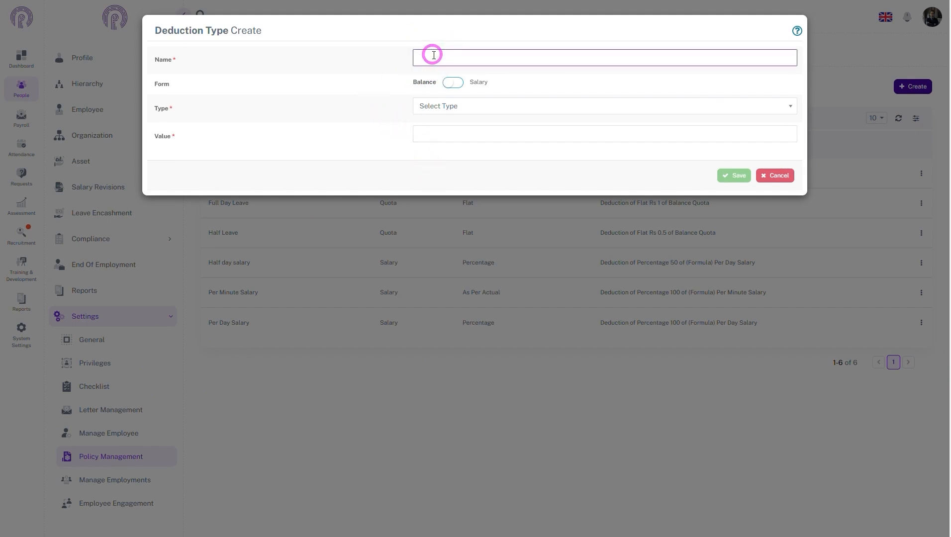
pyautogui.write('Per Minute')
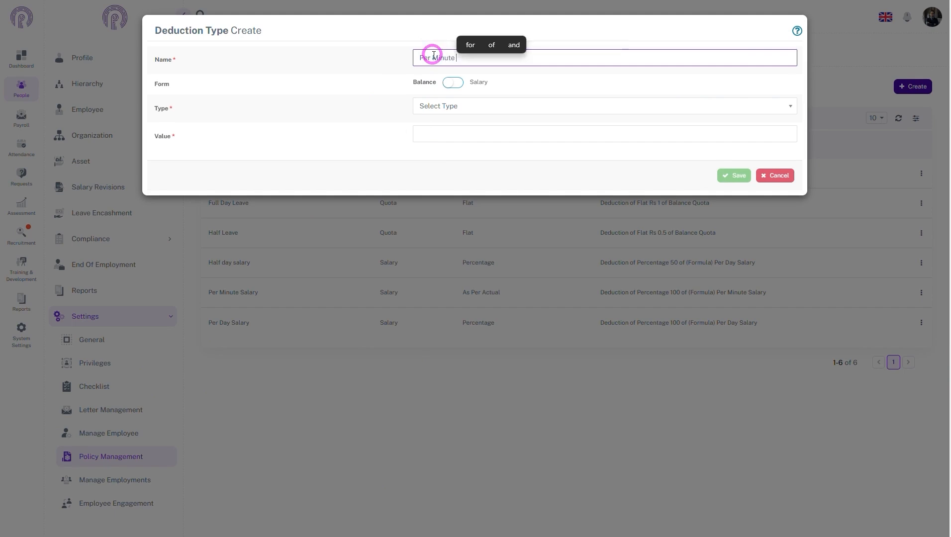
pyautogui.write(' Salary')
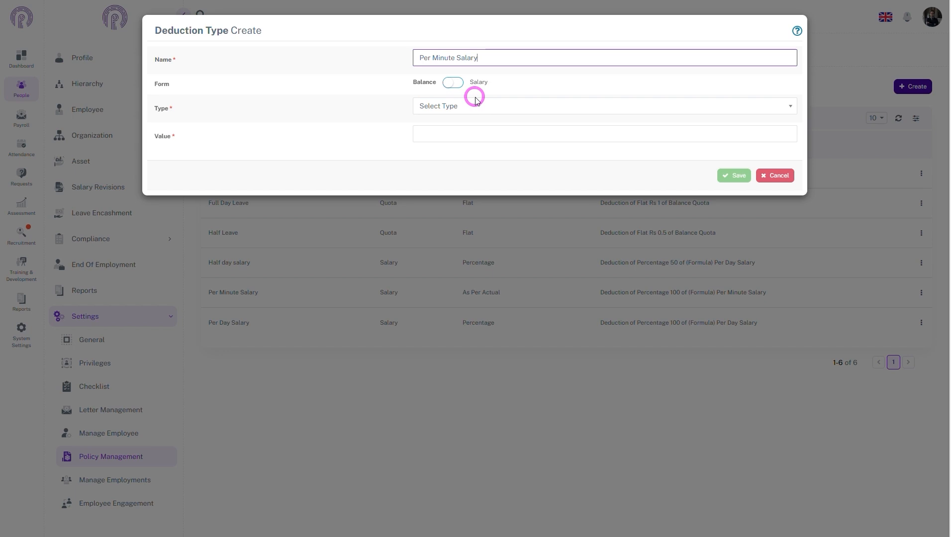
pyautogui.click(455, 84)
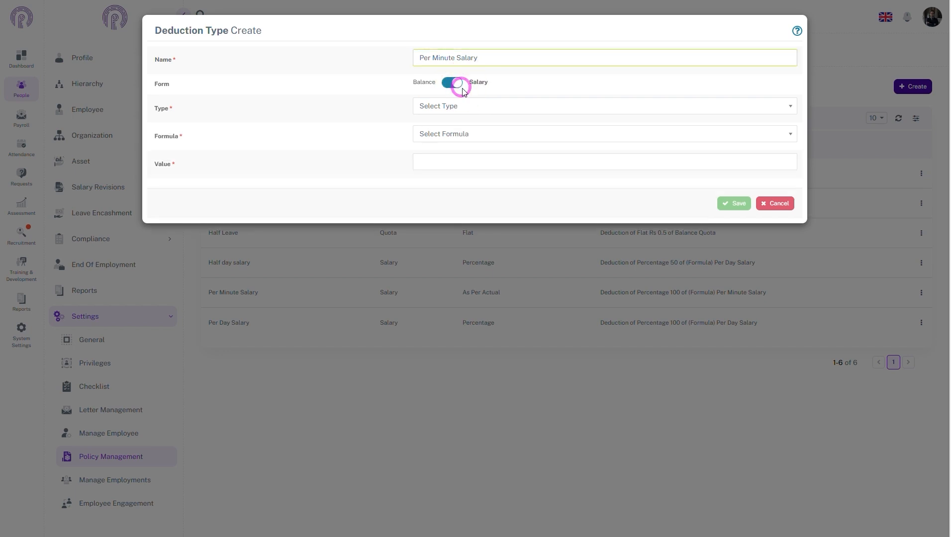
# Step: Try the Flat type with a value of 500 for the deduction, and clear that value
pyautogui.click(548, 111)
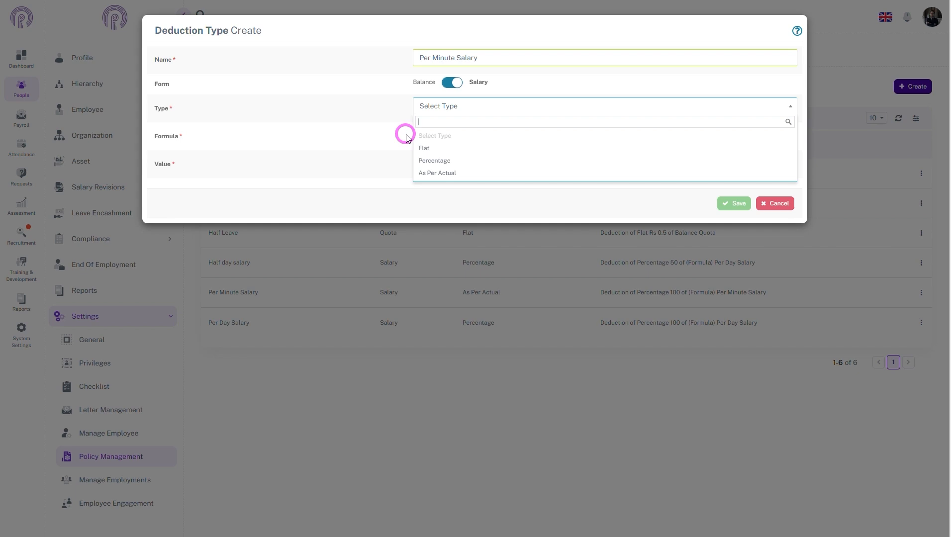
pyautogui.click(421, 148)
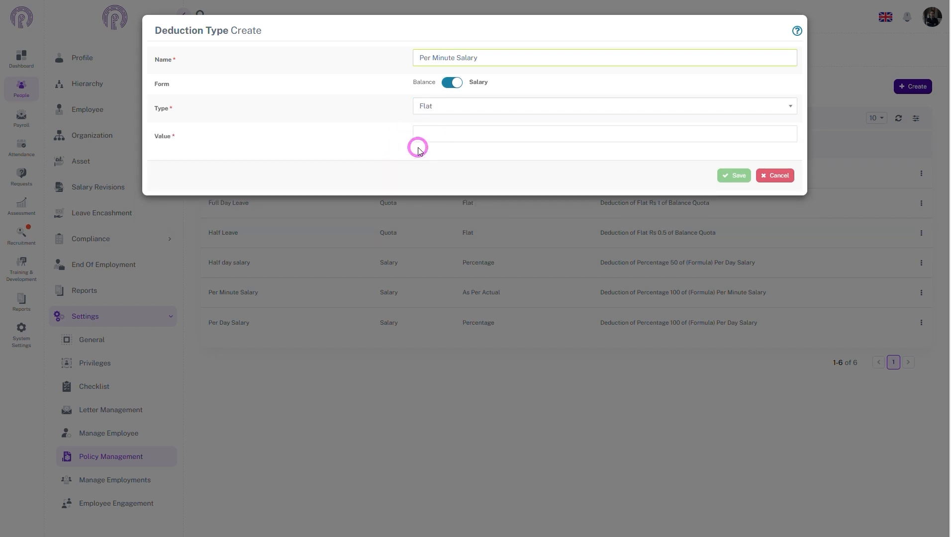
pyautogui.click(420, 134)
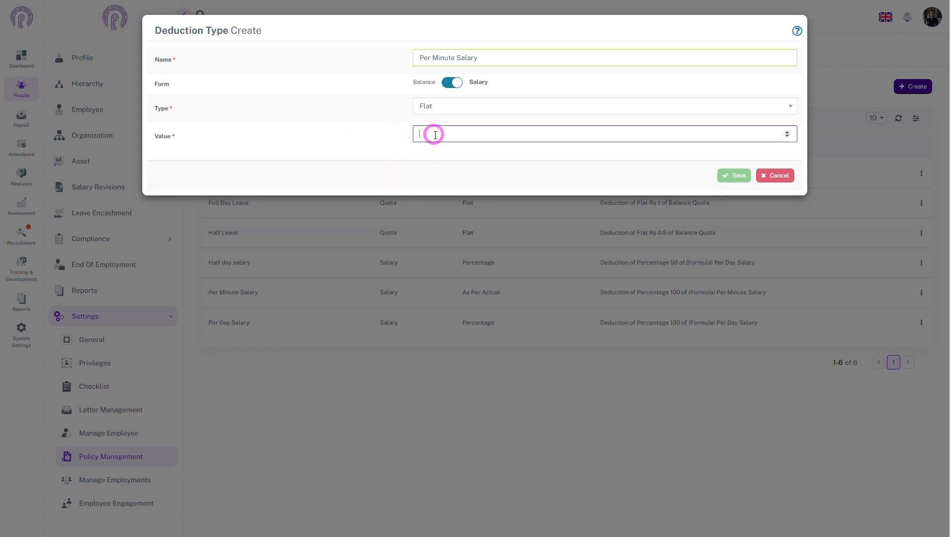
pyautogui.write('500')
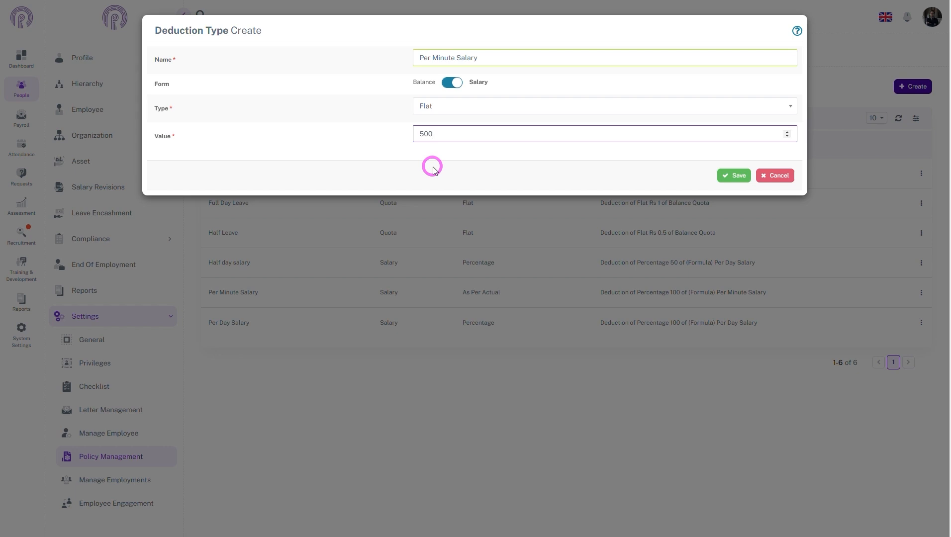
pyautogui.press('BackSpace')
pyautogui.press('BackSpace')
pyautogui.press('BackSpace')
# Step: Set the deduction type to Percentage with the Per Minute Salary formula and a value of 100
pyautogui.click(432, 106)
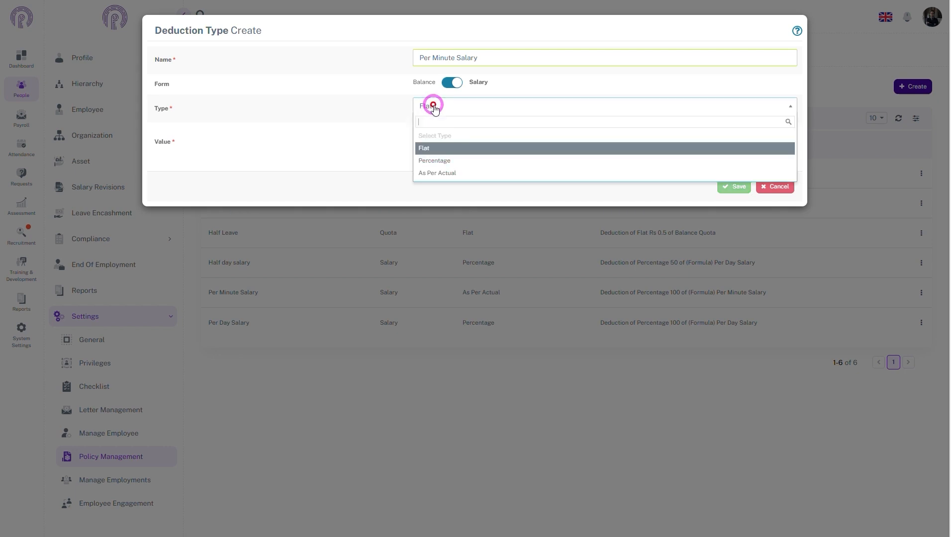
pyautogui.click(434, 159)
pyautogui.click(439, 137)
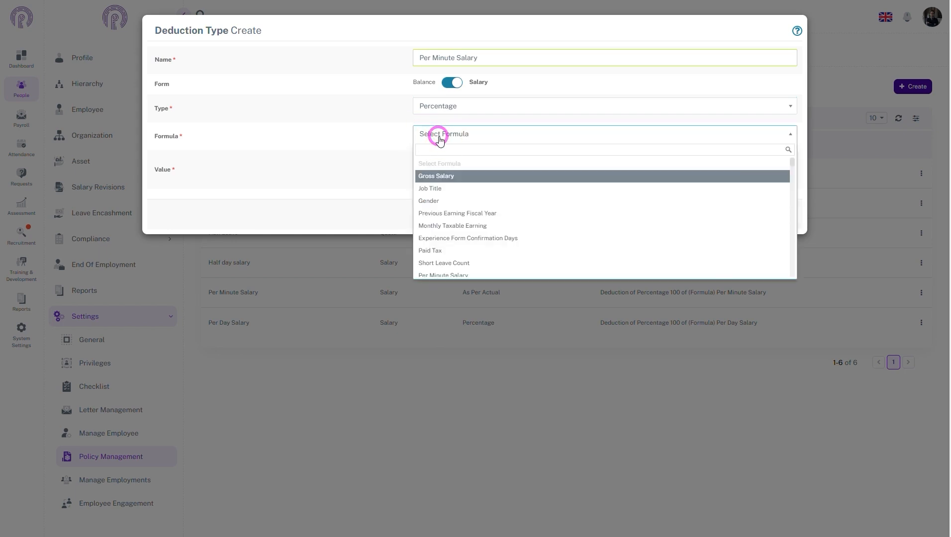
pyautogui.write('per')
pyautogui.click(447, 182)
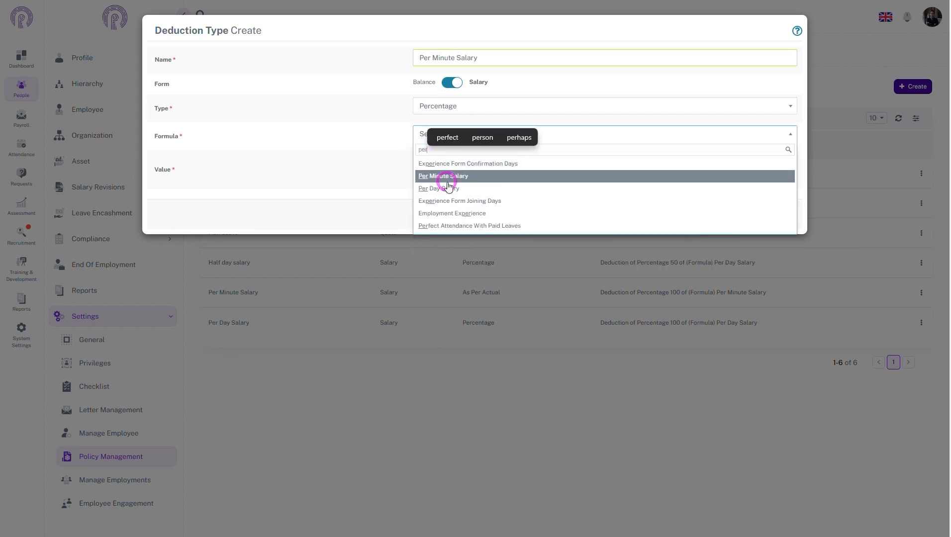
pyautogui.click(446, 177)
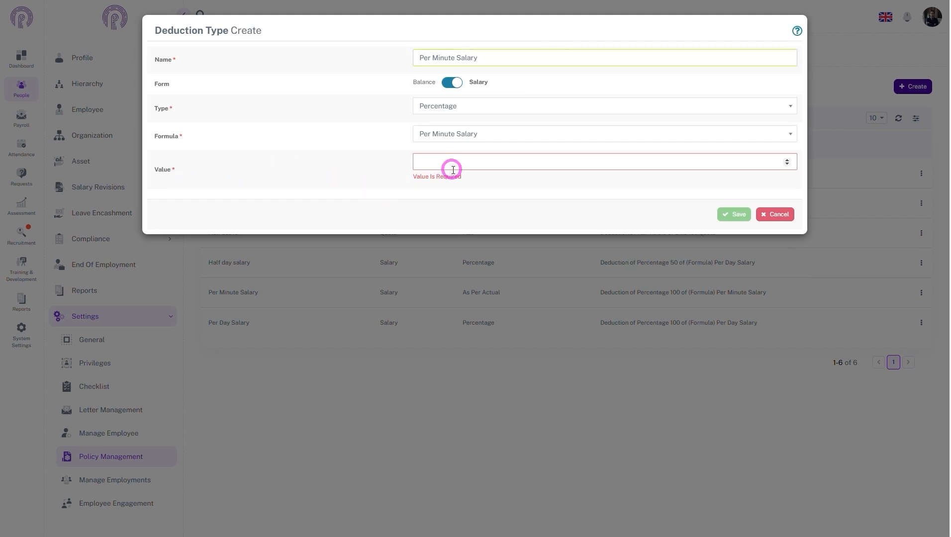
pyautogui.click(453, 167)
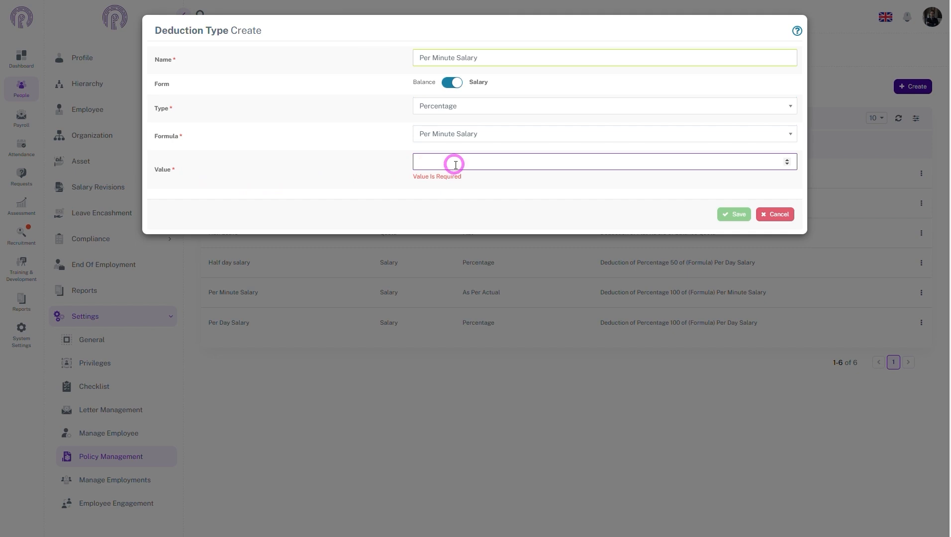
pyautogui.write('100')
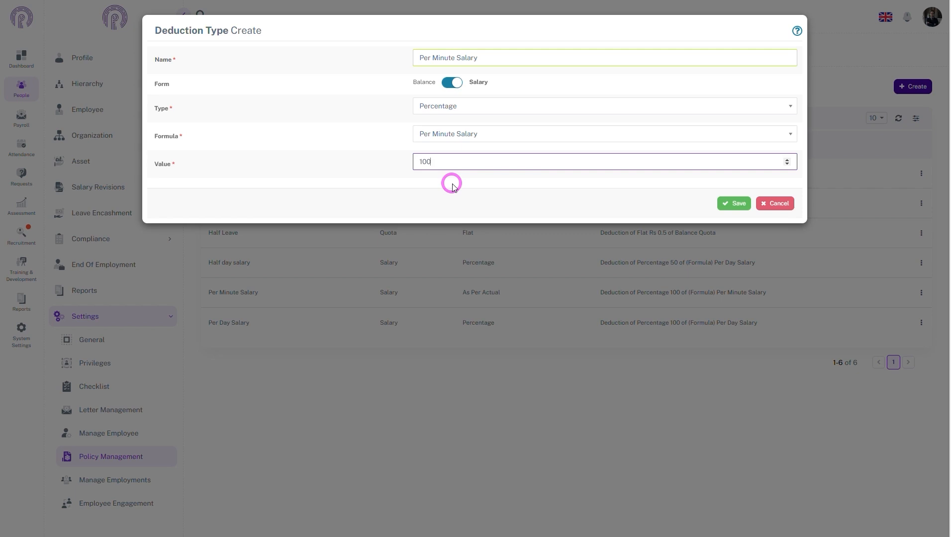
# Step: Change the deduction's type to As Per Actual, keeping the Per Minute Salary formula and the value 100
pyautogui.click(467, 106)
pyautogui.click(462, 173)
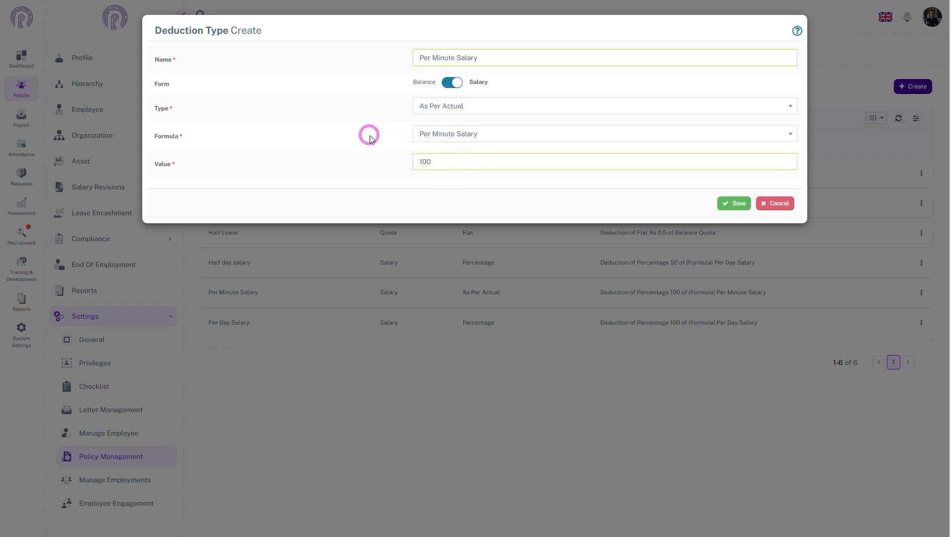
pyautogui.click(451, 137)
pyautogui.scroll(-2, 460, 223)
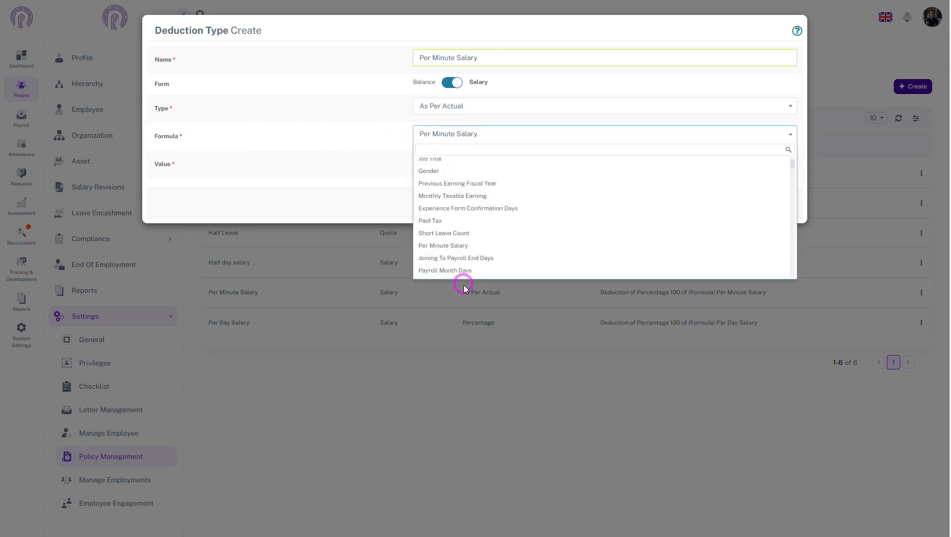
pyautogui.click(347, 149)
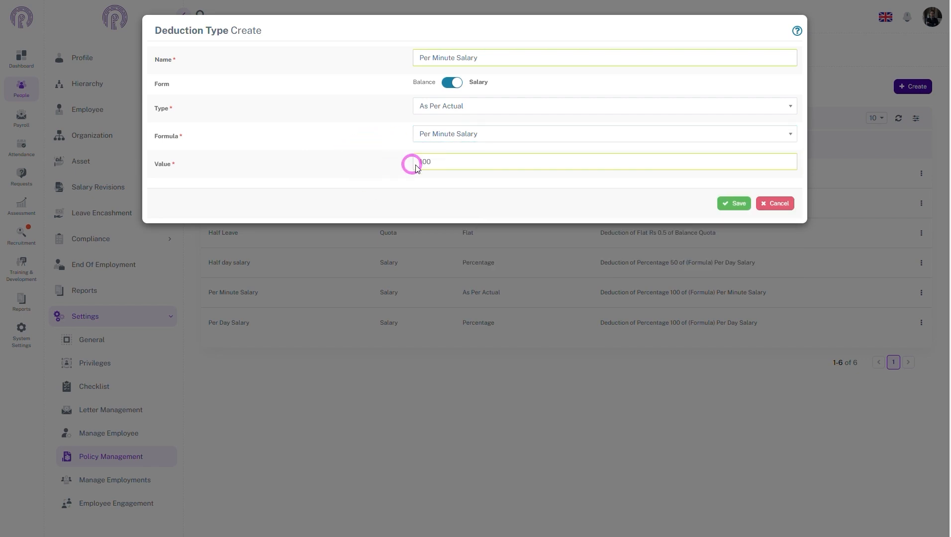
pyautogui.click(442, 169)
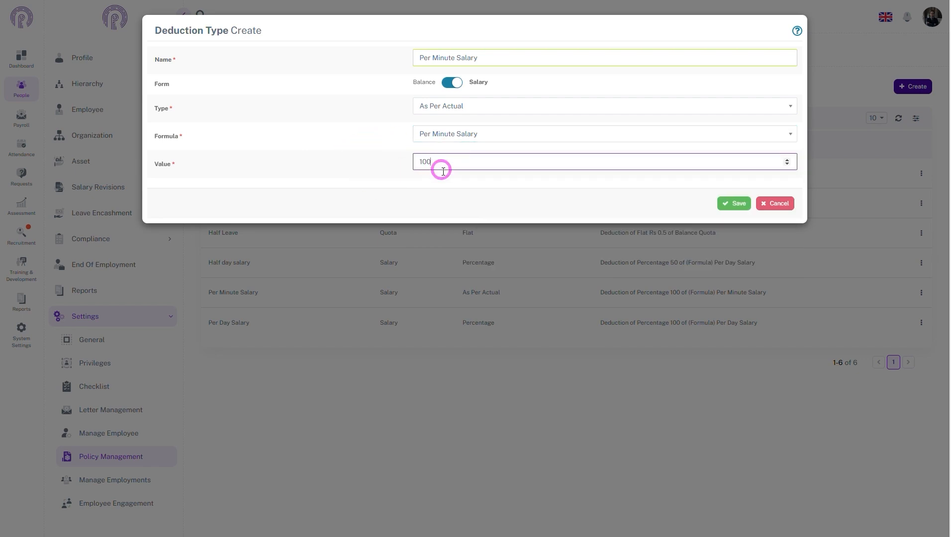
pyautogui.click(247, 190)
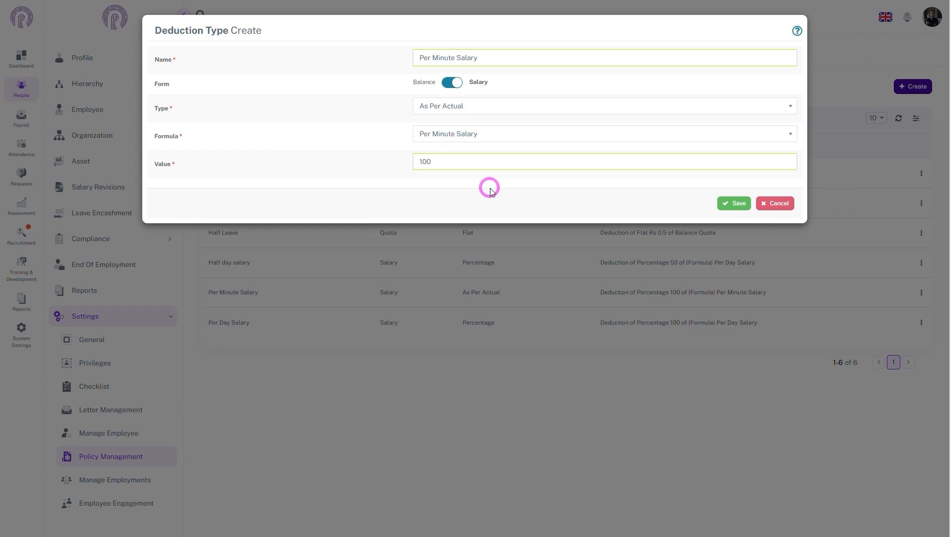
# Step: Try the Balance form with the Flat type for the deduction
pyautogui.click(453, 82)
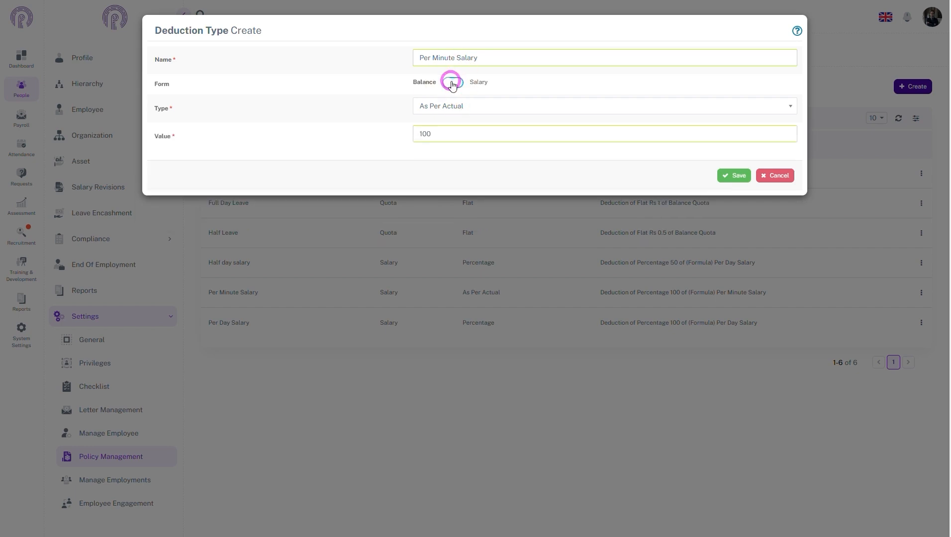
pyautogui.click(449, 110)
pyautogui.click(437, 147)
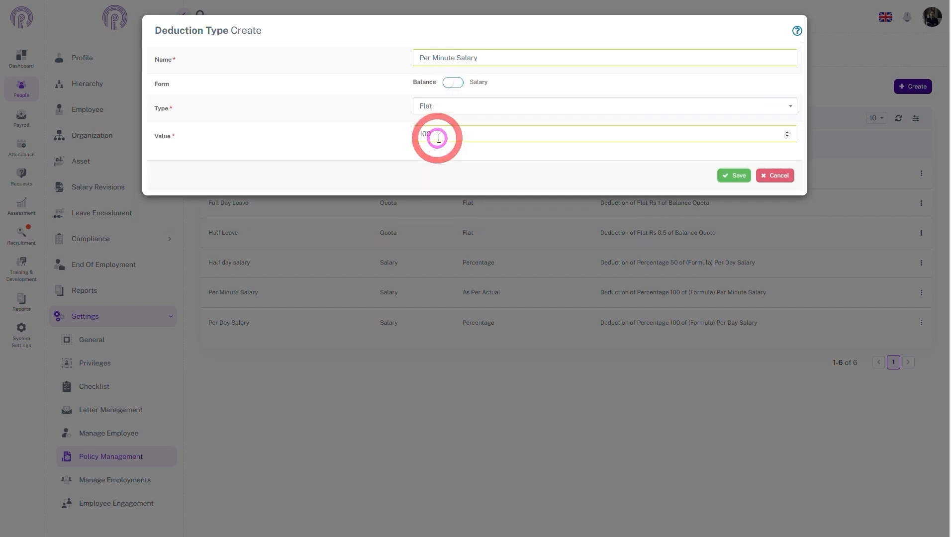
# Step: Switch the deduction's form back to Salary, set the type to As Per Actual, and save it
pyautogui.click(458, 84)
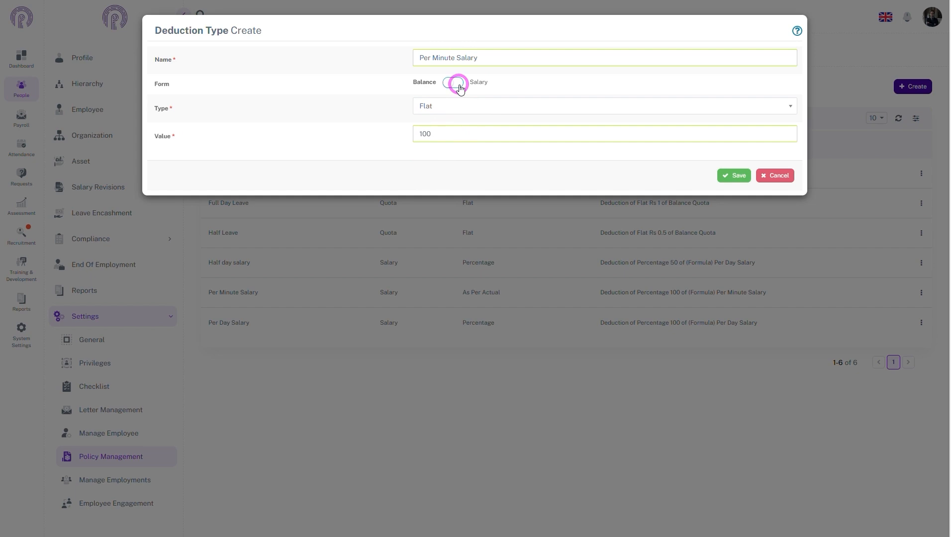
pyautogui.click(458, 109)
pyautogui.click(452, 176)
pyautogui.click(600, 197)
pyautogui.click(730, 204)
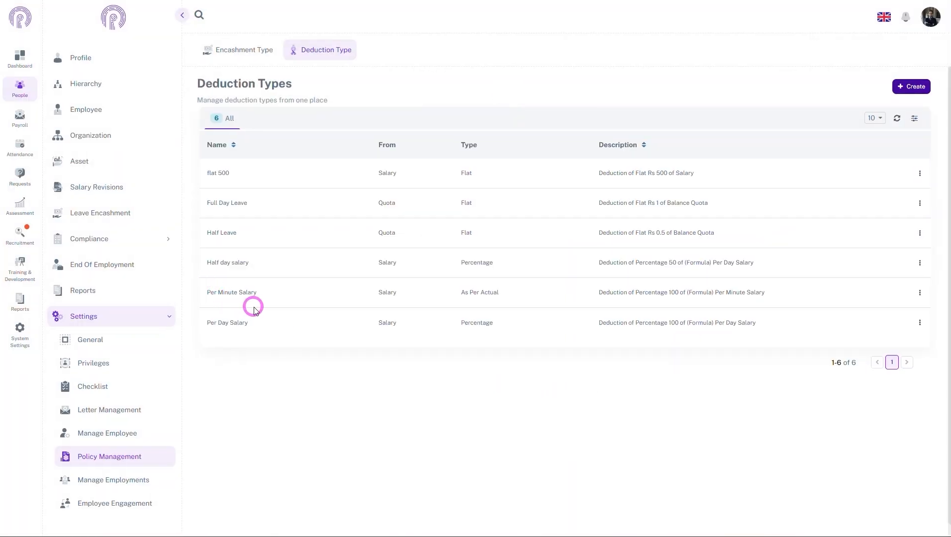
# Step: Open the Late Arrival policies in the attendance policy section of Compliance
pyautogui.click(132, 242)
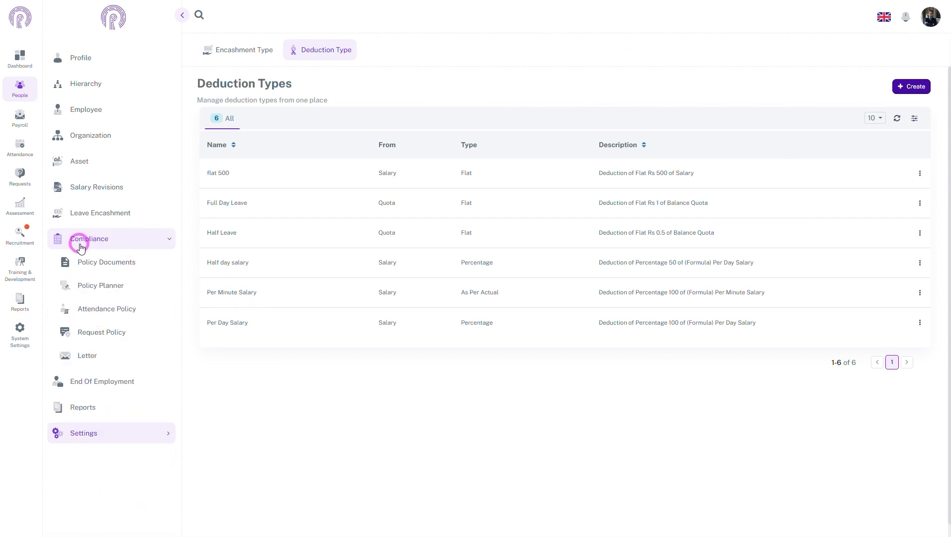
pyautogui.click(85, 308)
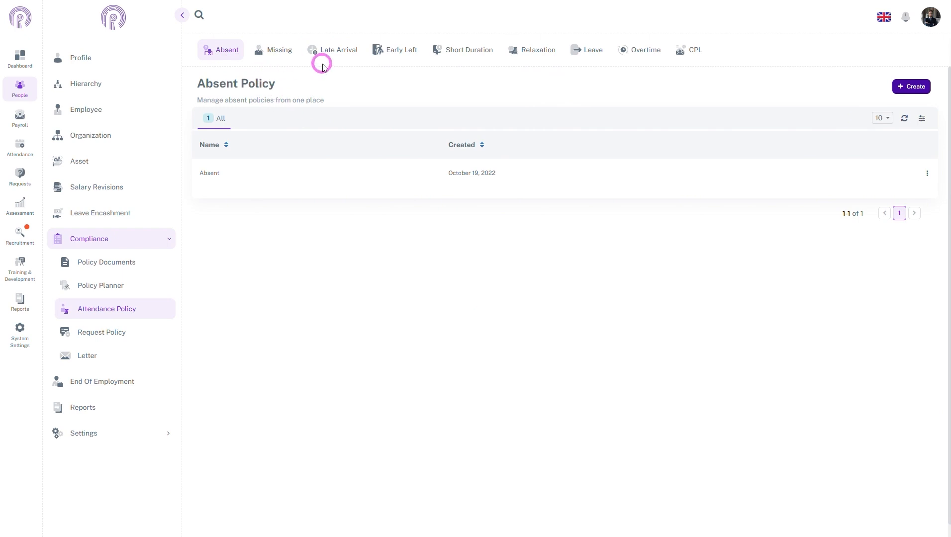
pyautogui.click(336, 53)
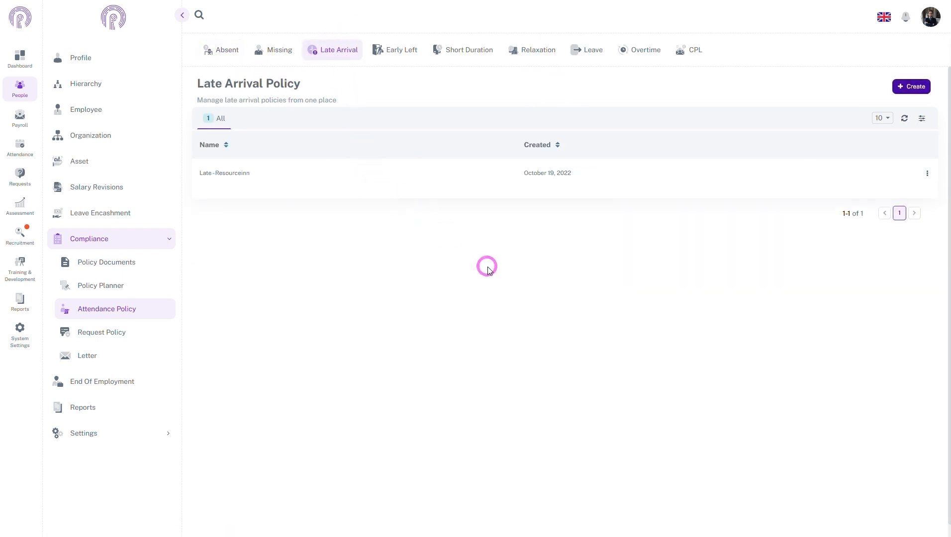
# Step: Start a new late arrival policy named "Late" and set its type to Daily
pyautogui.click(911, 88)
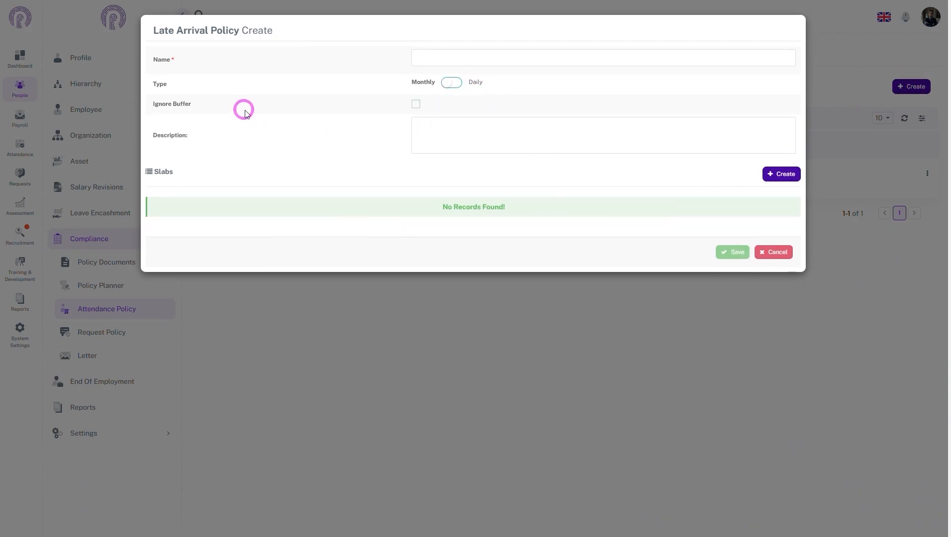
pyautogui.click(435, 56)
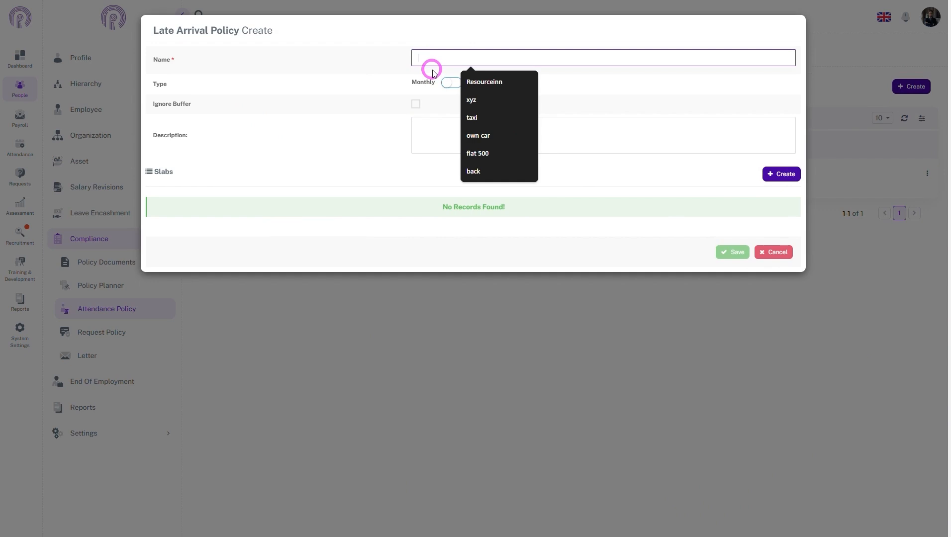
pyautogui.write('Late')
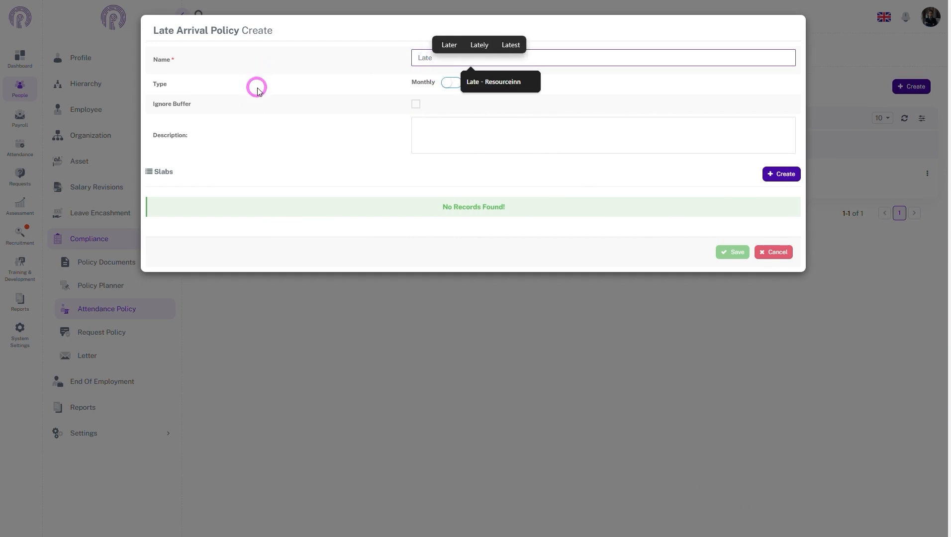
pyautogui.click(276, 85)
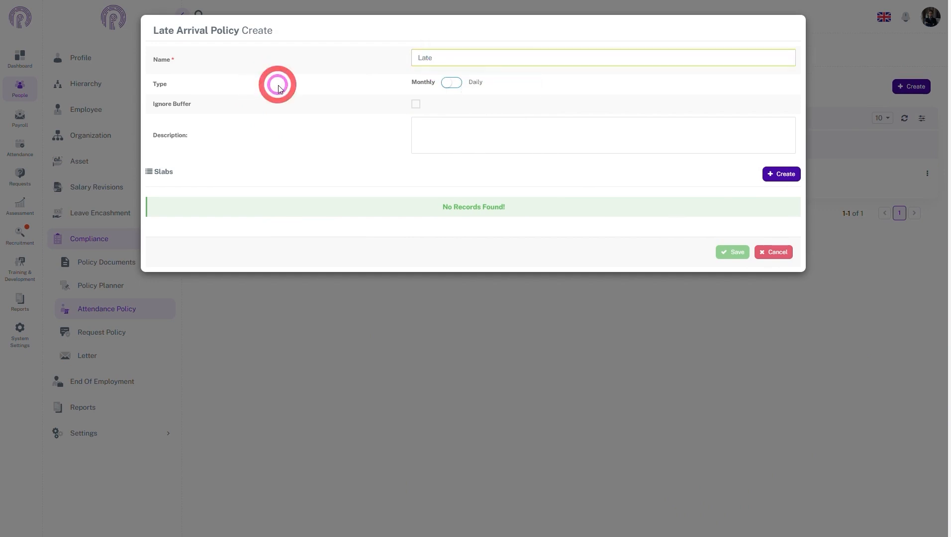
pyautogui.click(449, 84)
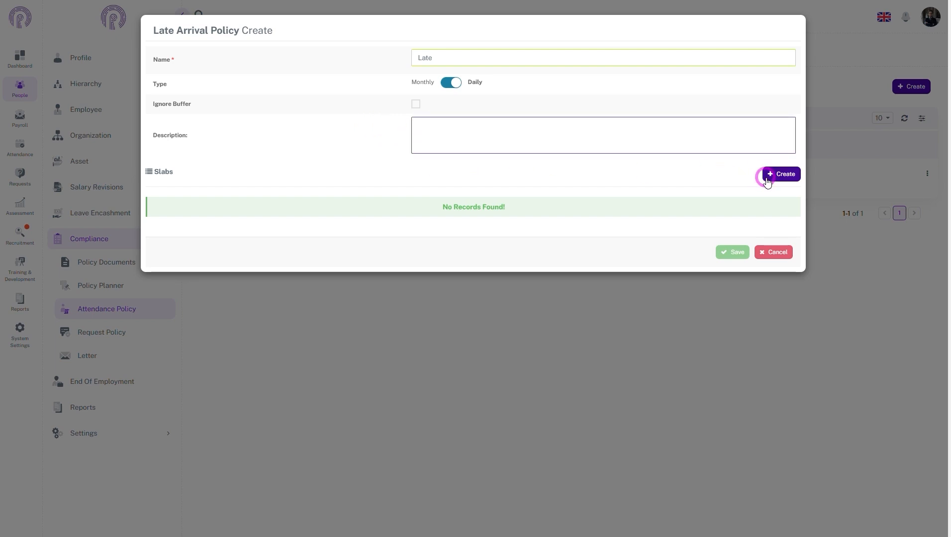
# Step: Add a slab to the Late policy covering late arrivals from 6 to 60 minutes
pyautogui.click(766, 177)
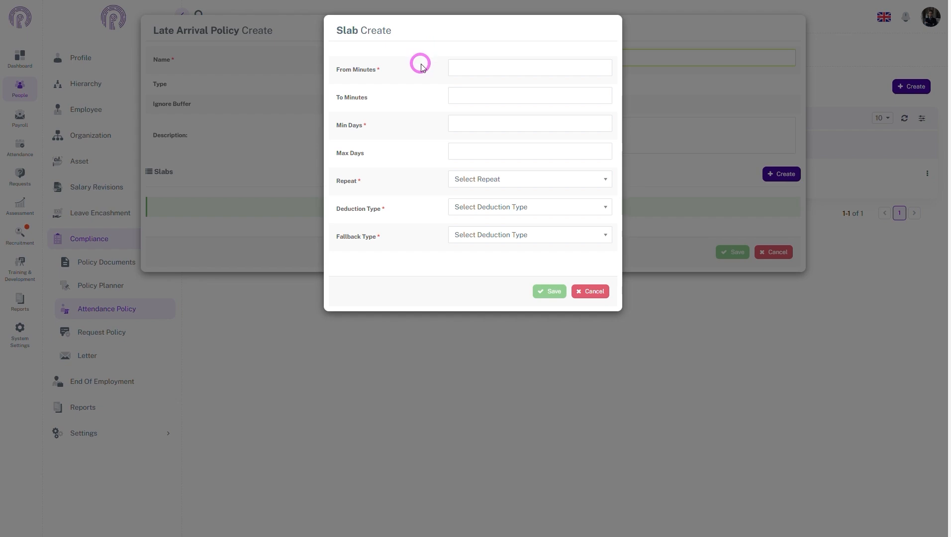
pyautogui.click(459, 68)
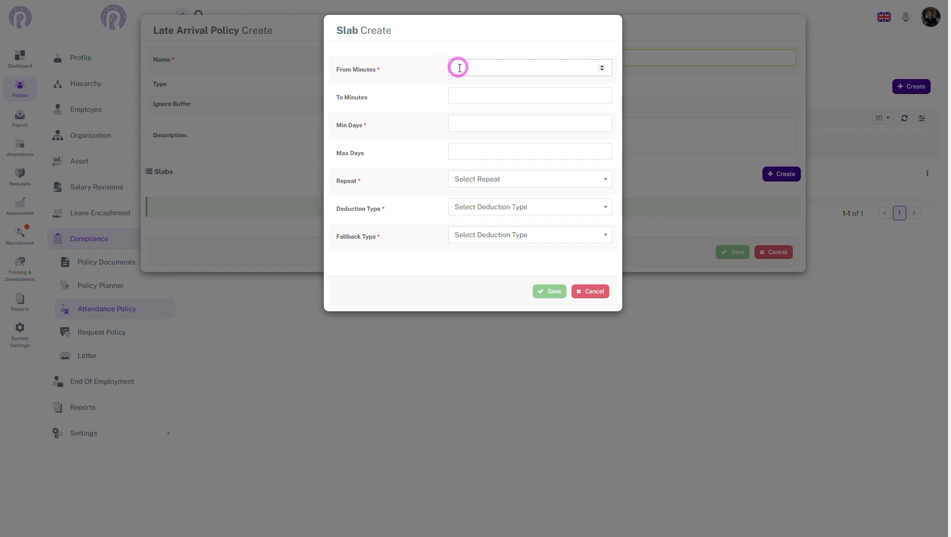
pyautogui.click(459, 68)
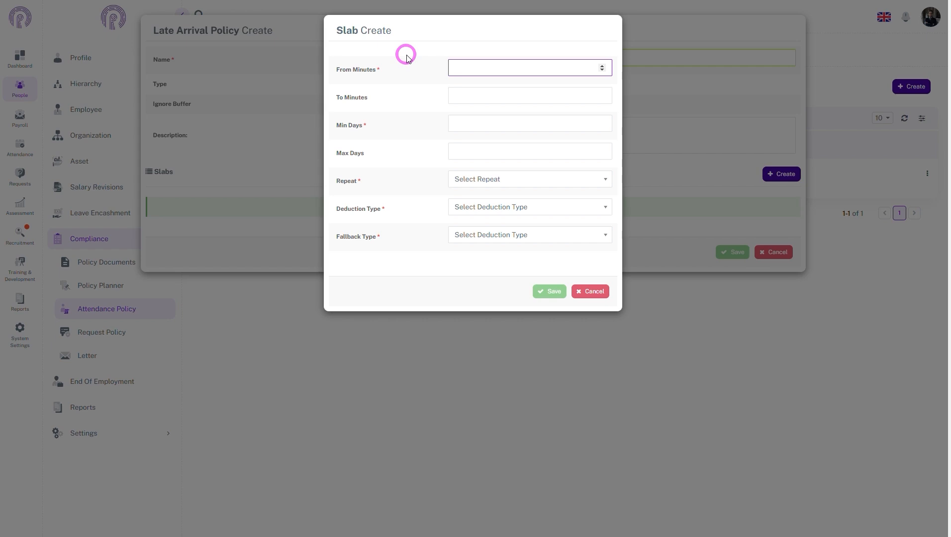
pyautogui.write('6')
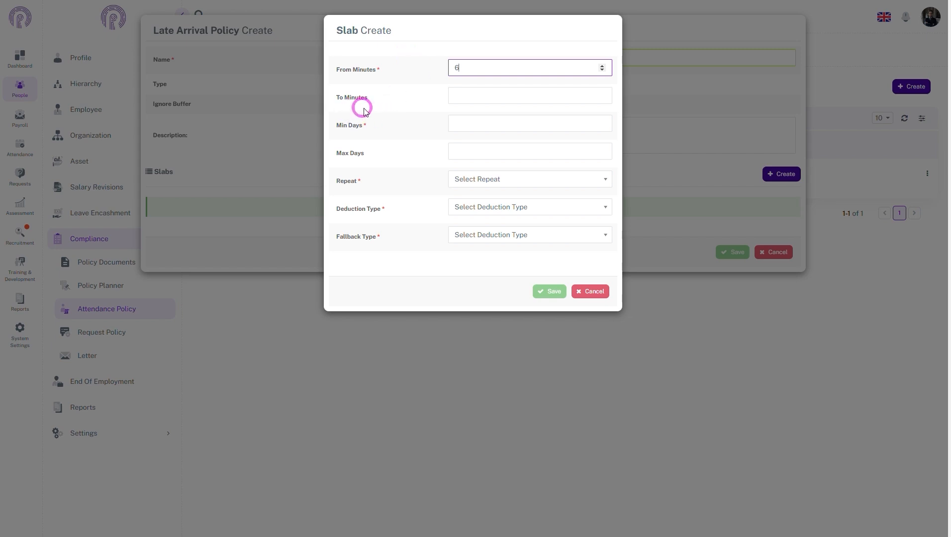
pyautogui.click(466, 96)
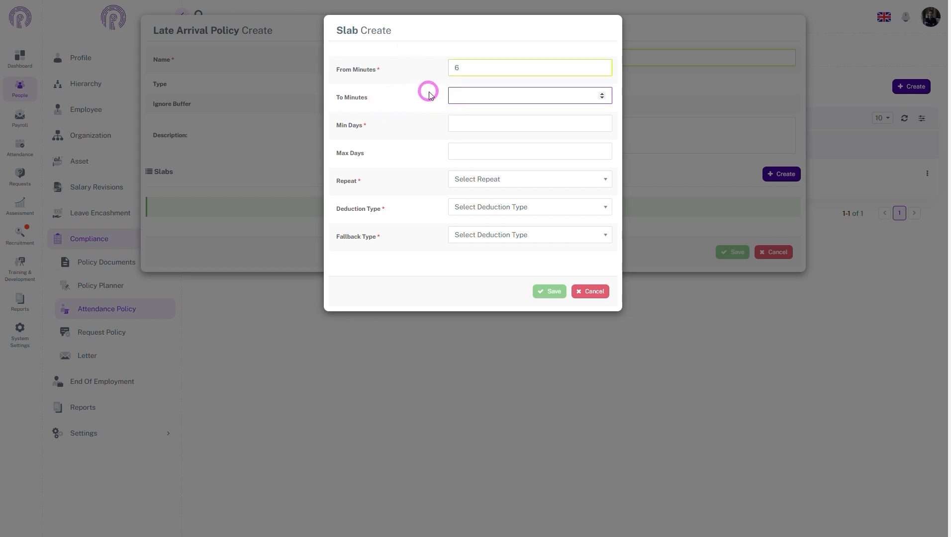
pyautogui.write('60')
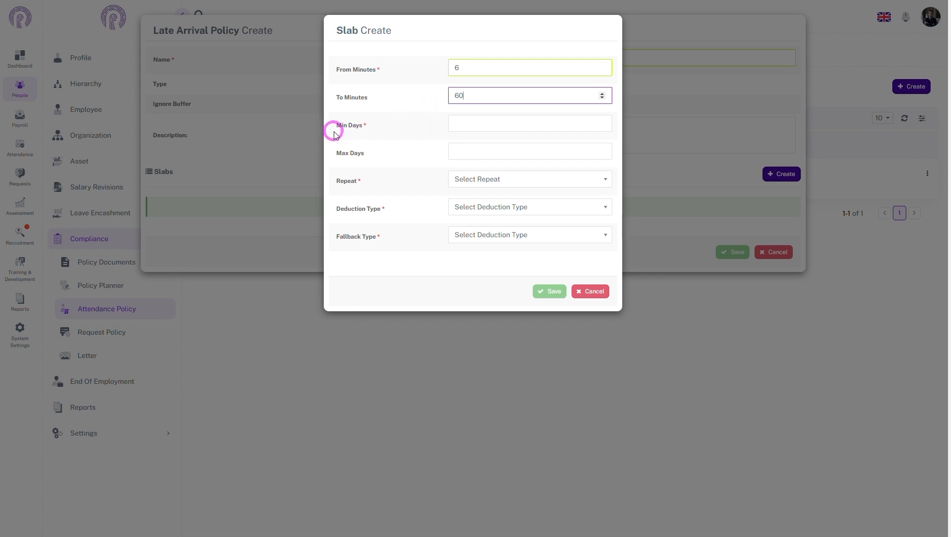
# Step: Set the slab's minimum days to 1 and leave the maximum days empty
pyautogui.click(453, 127)
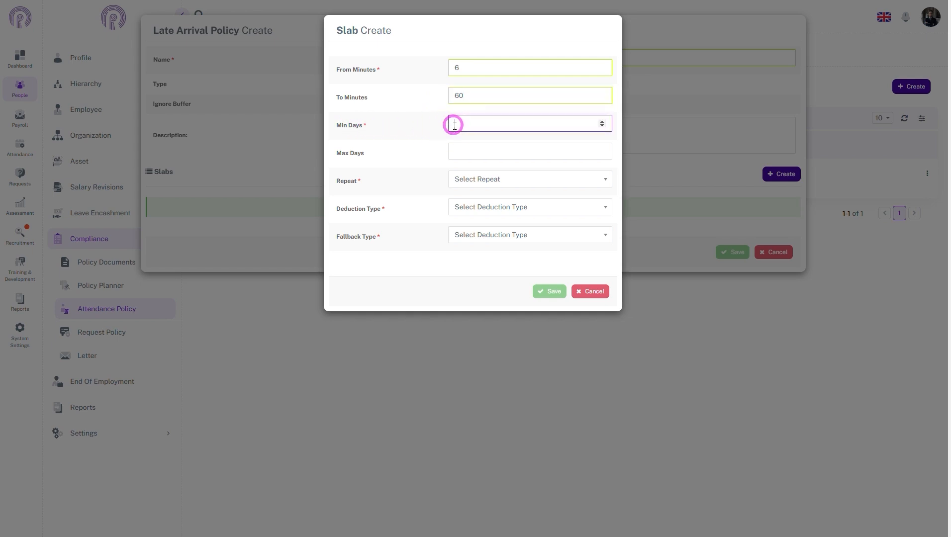
pyautogui.write('1')
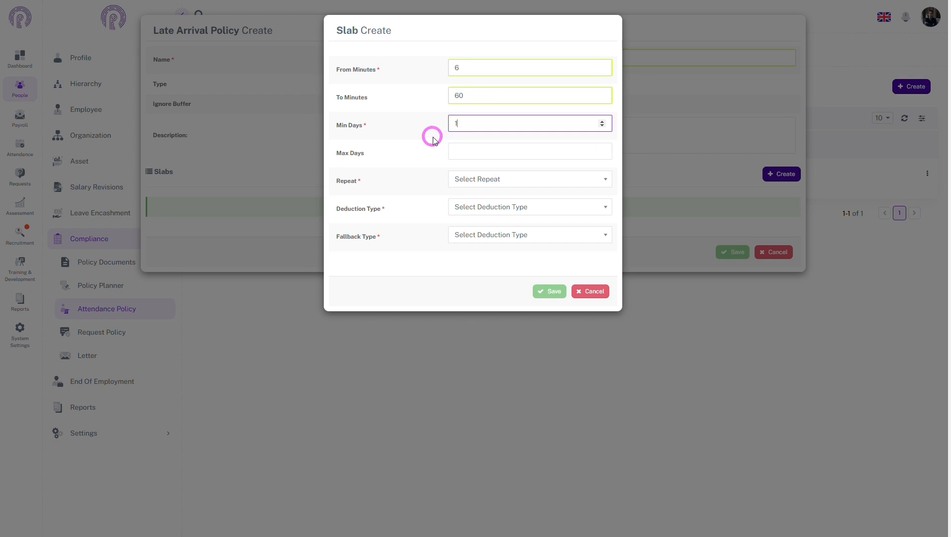
pyautogui.press('BackSpace')
pyautogui.write('3')
pyautogui.press('BackSpace')
pyautogui.write('1')
pyautogui.click(465, 151)
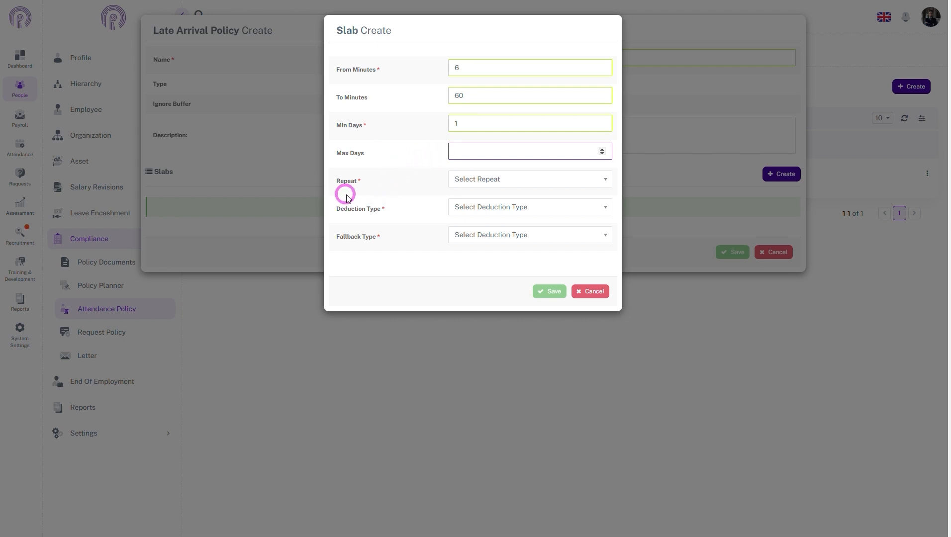
# Step: Set the slab's repeat frequency to Every 1
pyautogui.click(457, 179)
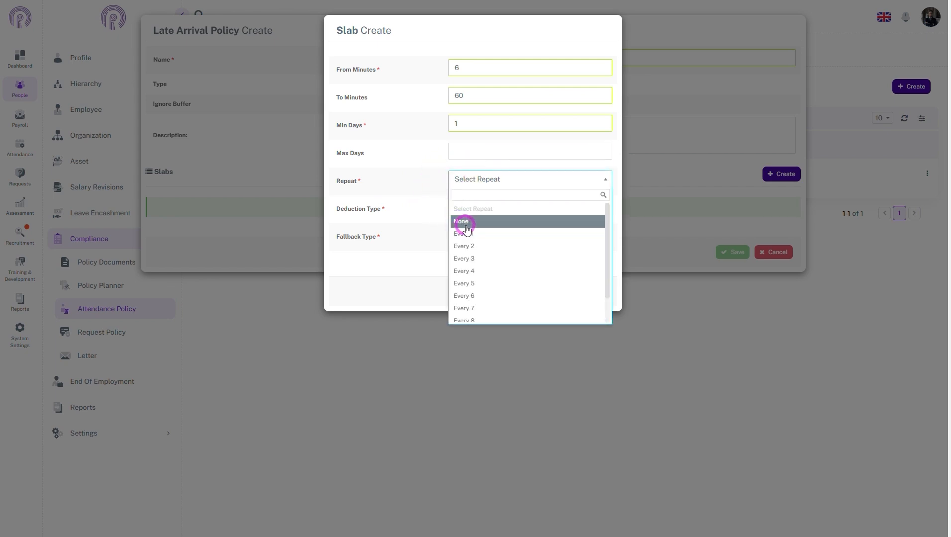
pyautogui.click(535, 240)
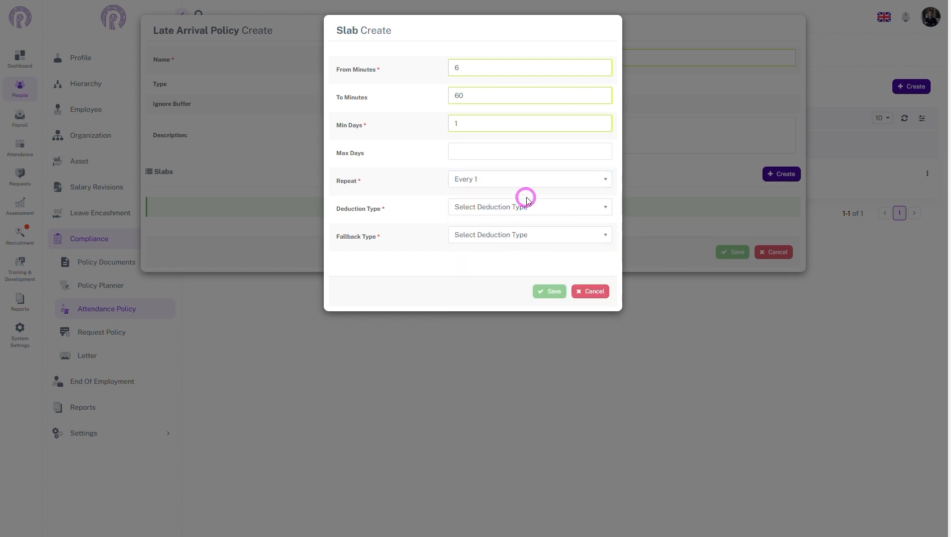
pyautogui.click(516, 179)
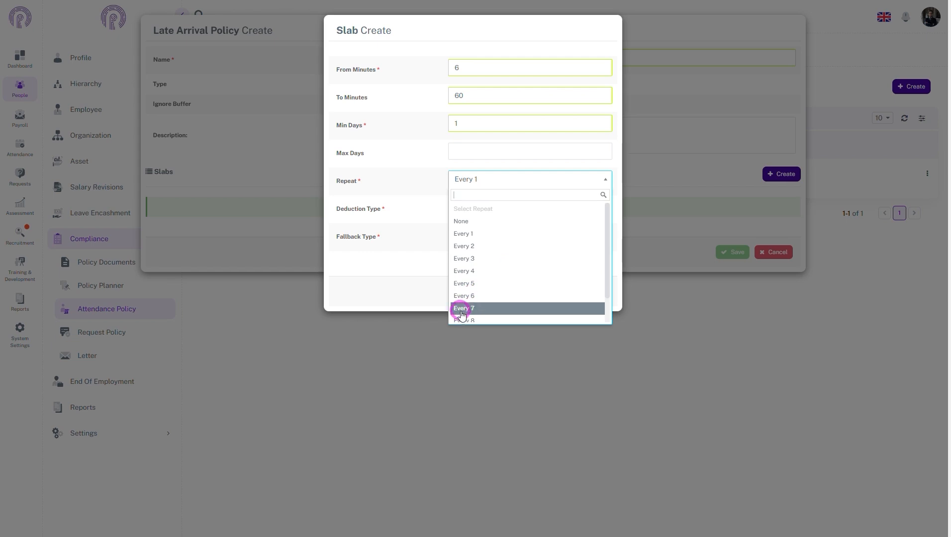
pyautogui.click(425, 295)
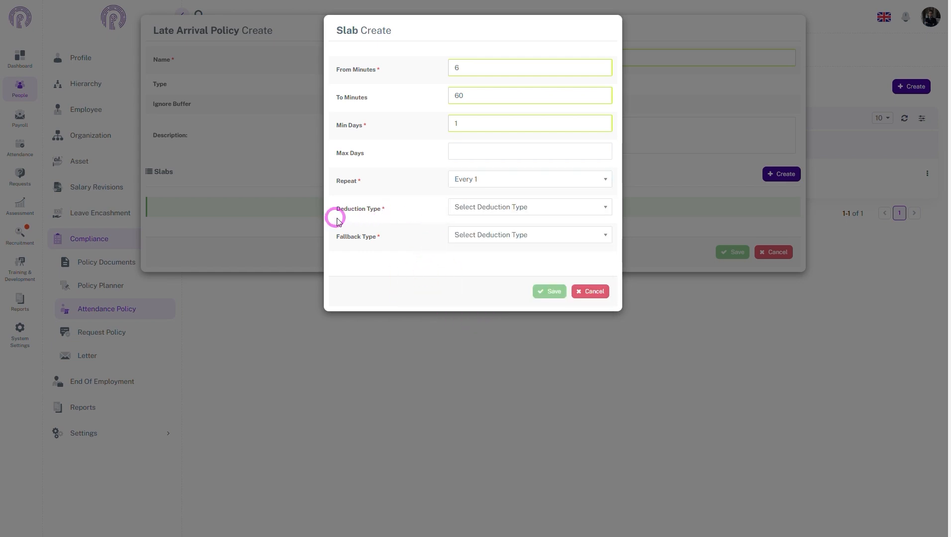
# Step: Try Full Day Leave as the slab's deduction type with Per Day Salary as the fallback type
pyautogui.click(472, 209)
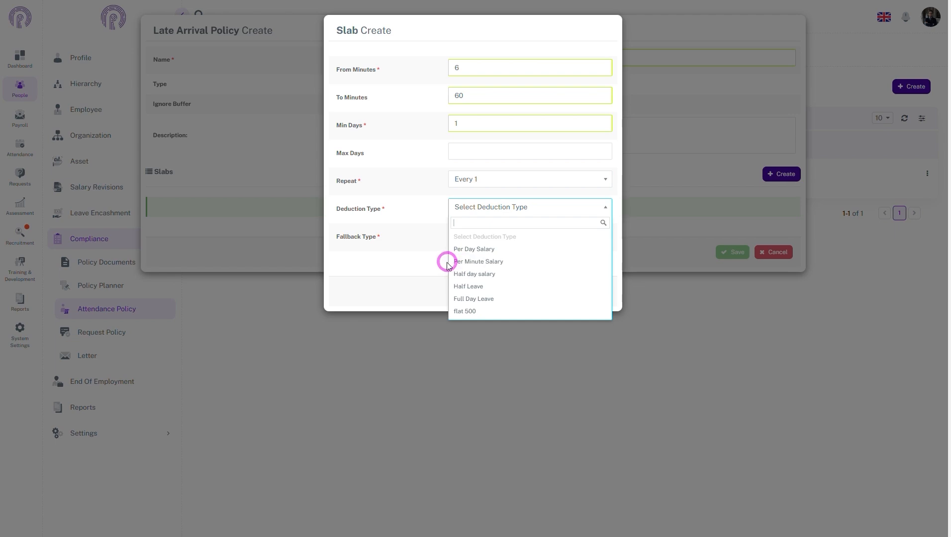
pyautogui.click(426, 258)
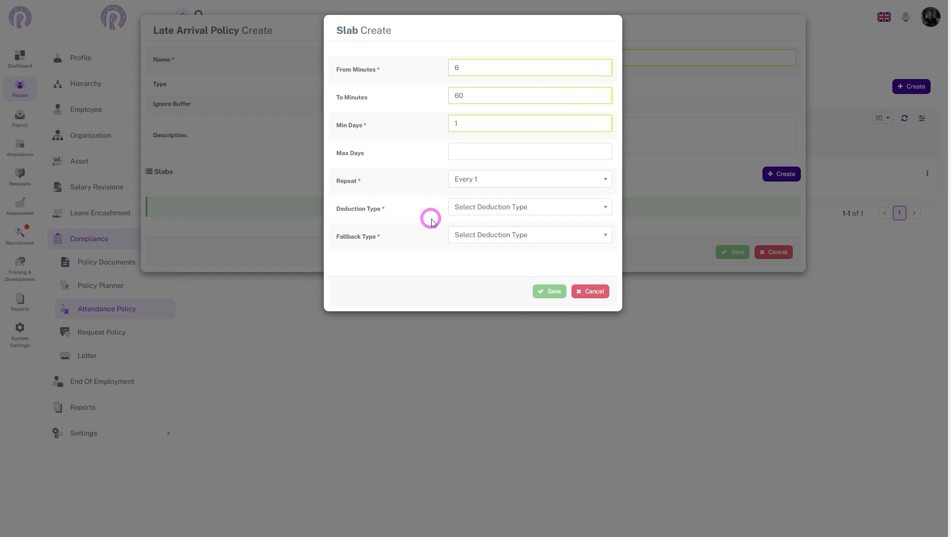
pyautogui.click(451, 206)
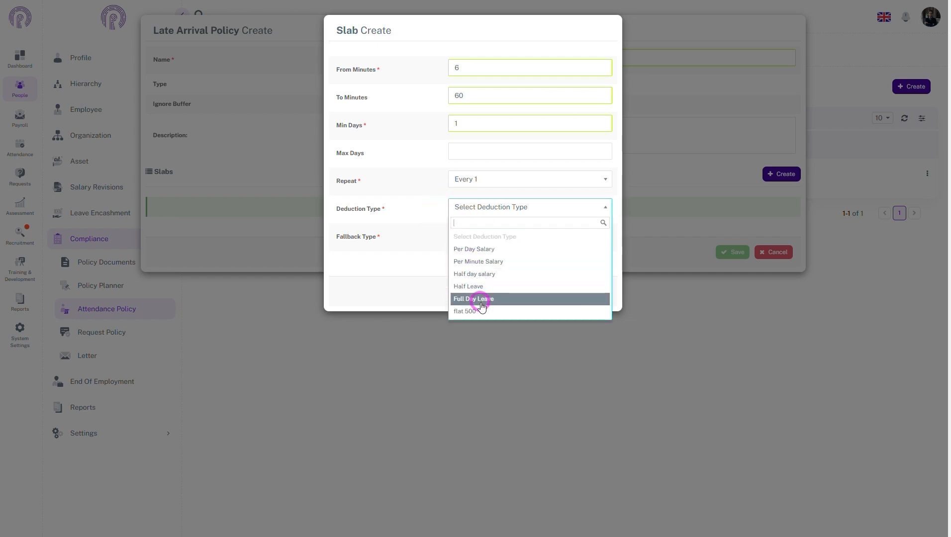
pyautogui.click(480, 300)
pyautogui.click(463, 238)
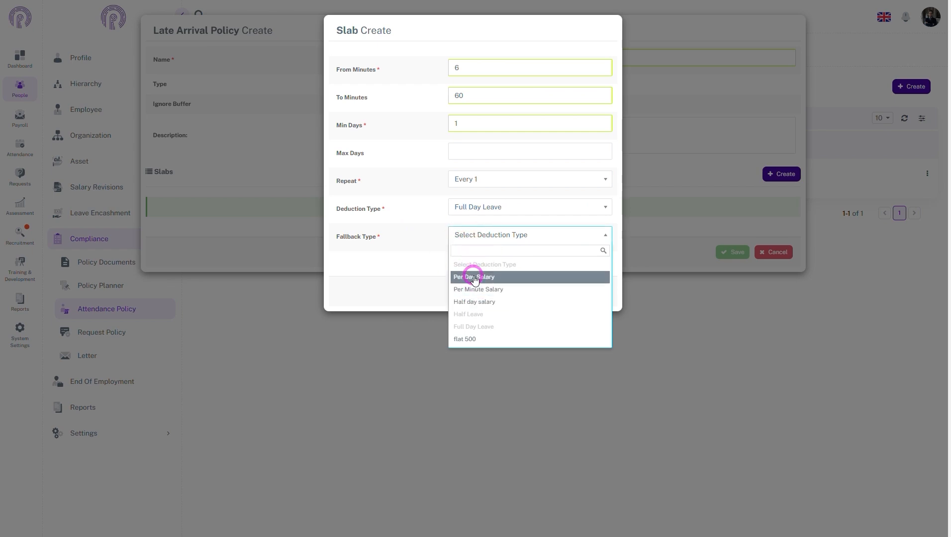
pyautogui.click(473, 277)
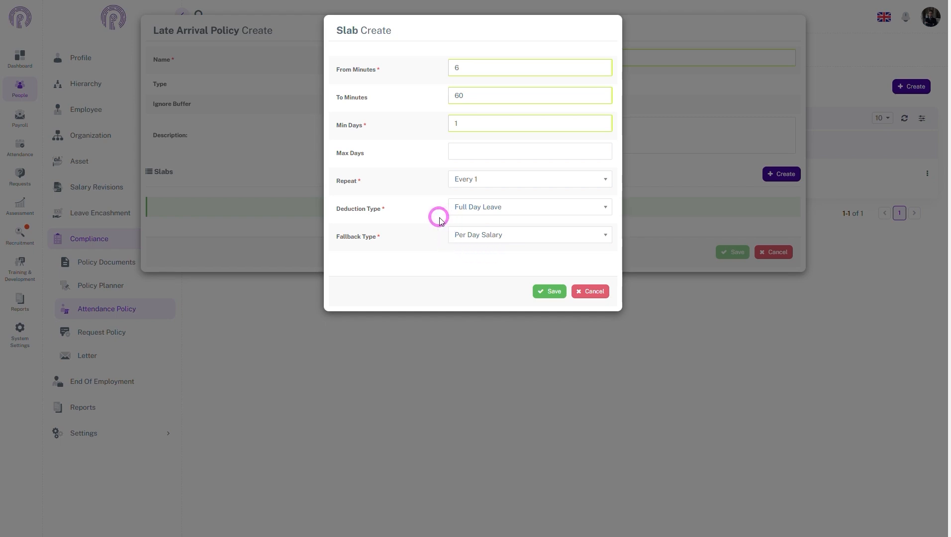
# Step: Set the slab's deduction type to Per Minute Salary and save the slab
pyautogui.click(460, 208)
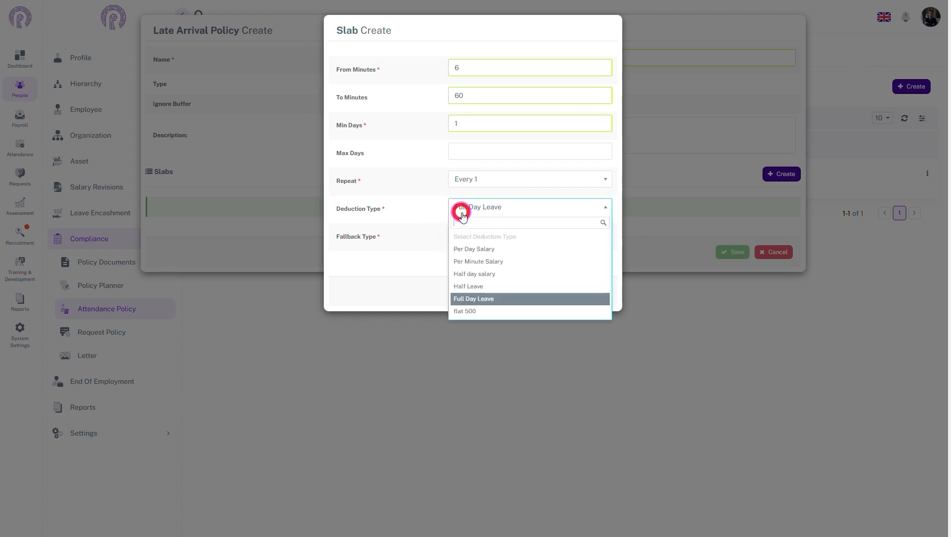
pyautogui.click(460, 262)
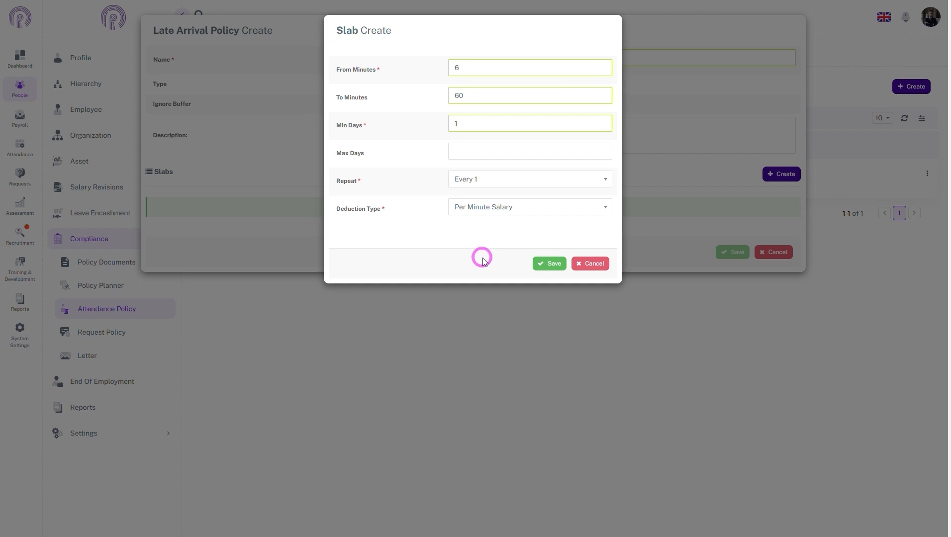
pyautogui.click(540, 263)
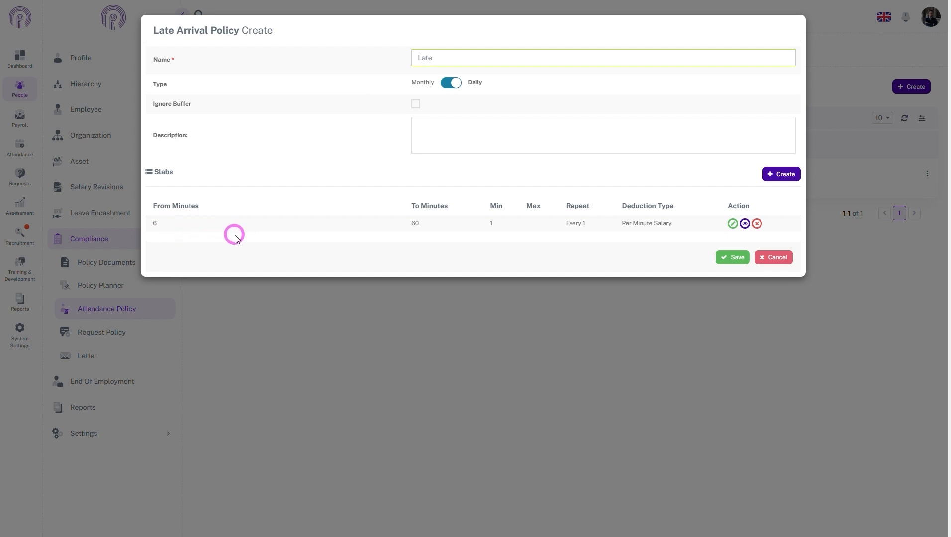
# Step: Enable Ignore Buffer for the Late policy and save the policy
pyautogui.click(415, 104)
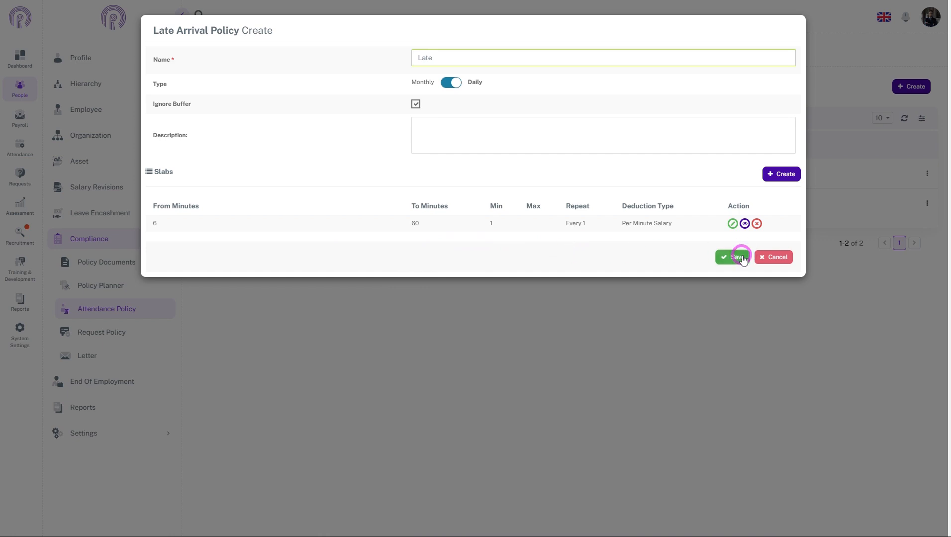
pyautogui.click(733, 257)
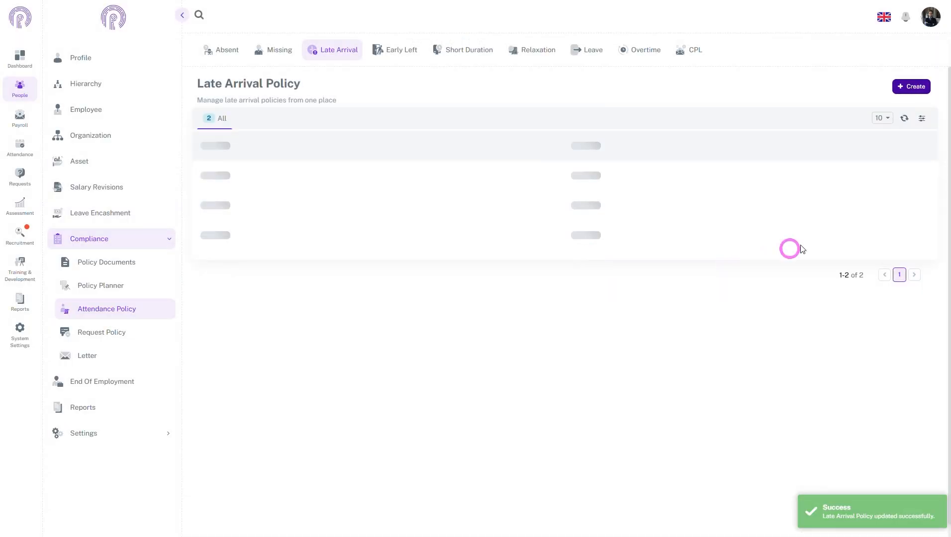
# Step: View the slabs of the existing Late-Resourceinn policy and close it
pyautogui.click(925, 203)
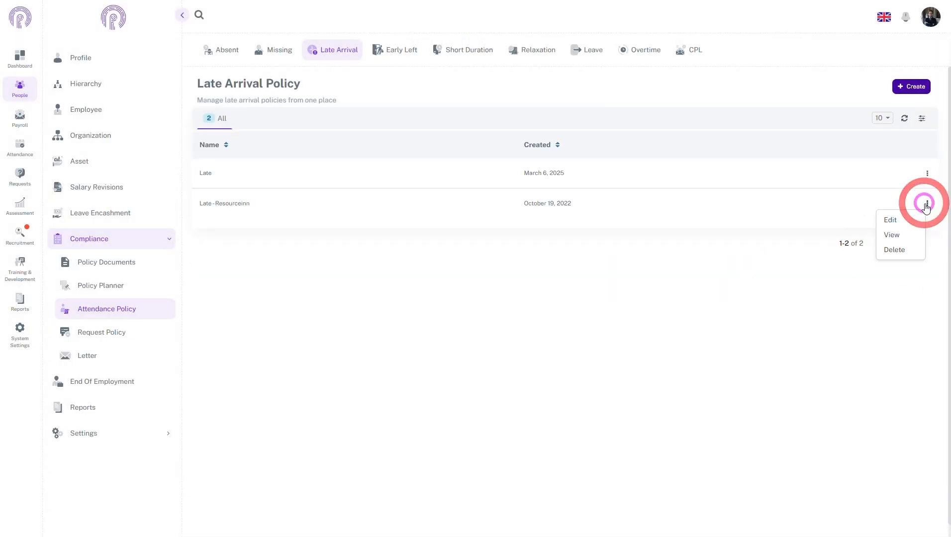
pyautogui.click(891, 238)
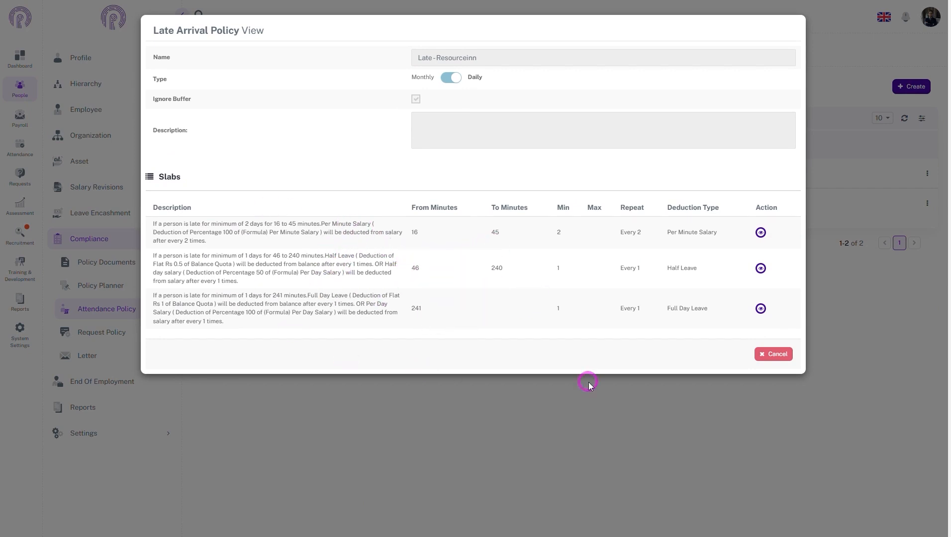
pyautogui.click(777, 359)
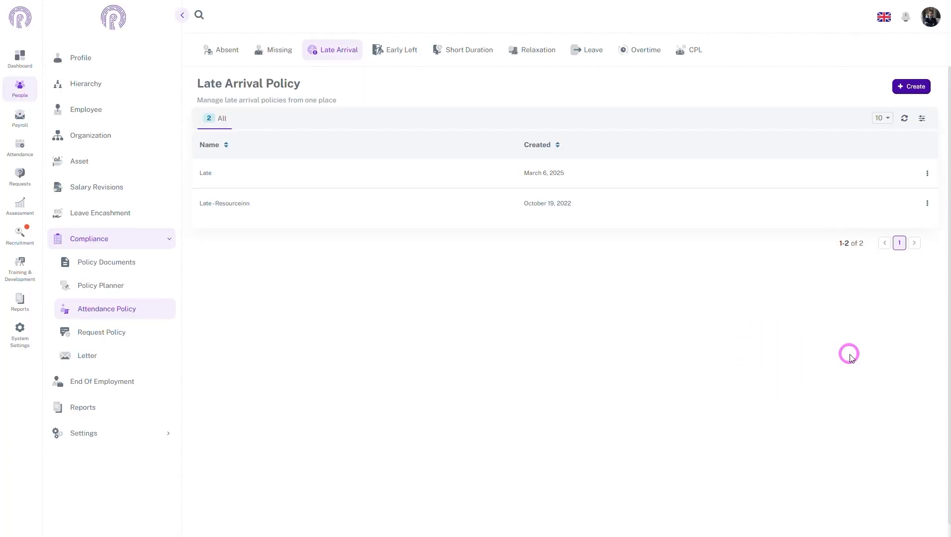